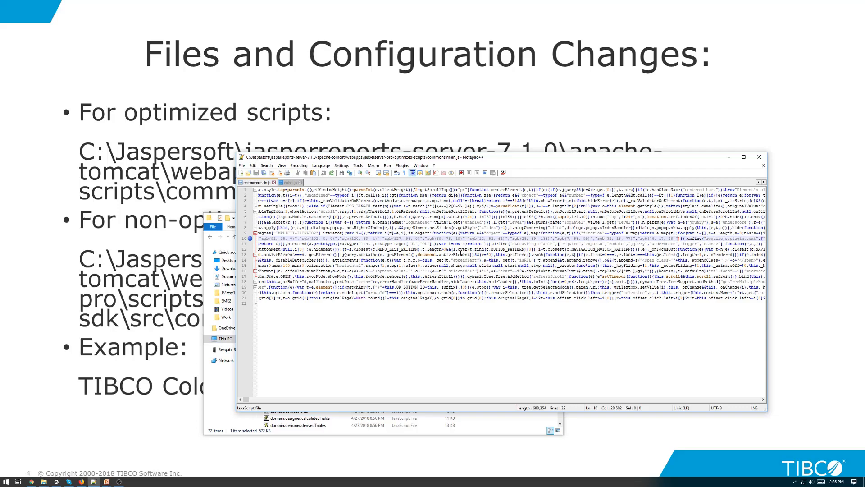
# Step: Scroll horizontally through commons.main.js to review its rgb colour list
pyautogui.click(245, 400)
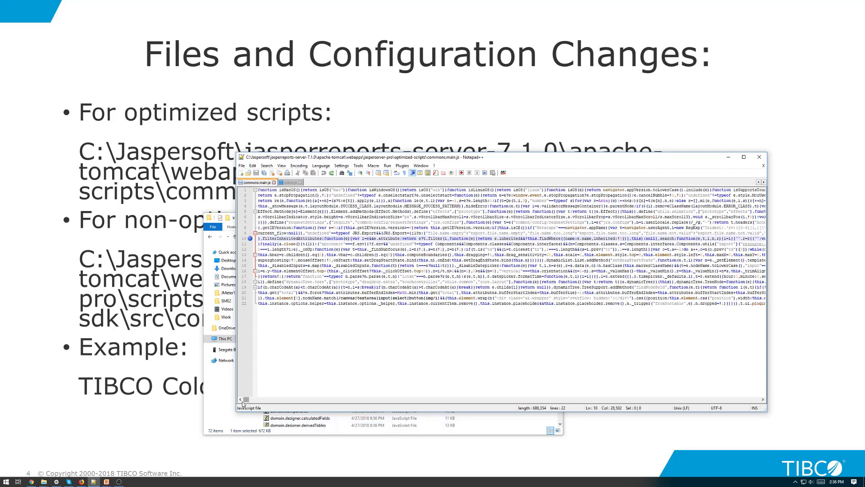
pyautogui.click(690, 398)
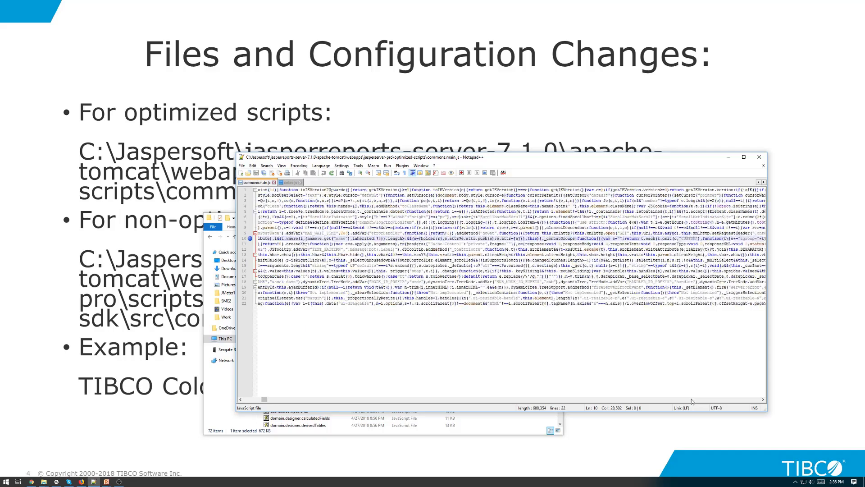
pyautogui.moveTo(322, 403)
pyautogui.mouseDown()
pyautogui.moveTo(280, 403)
pyautogui.moveTo(696, 400)
pyautogui.mouseUp()
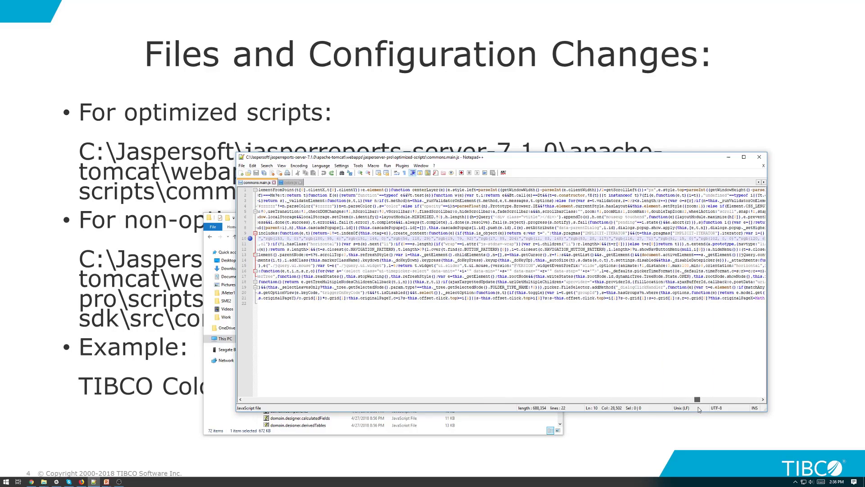
pyautogui.moveTo(695, 399); pyautogui.dragTo(702, 399)
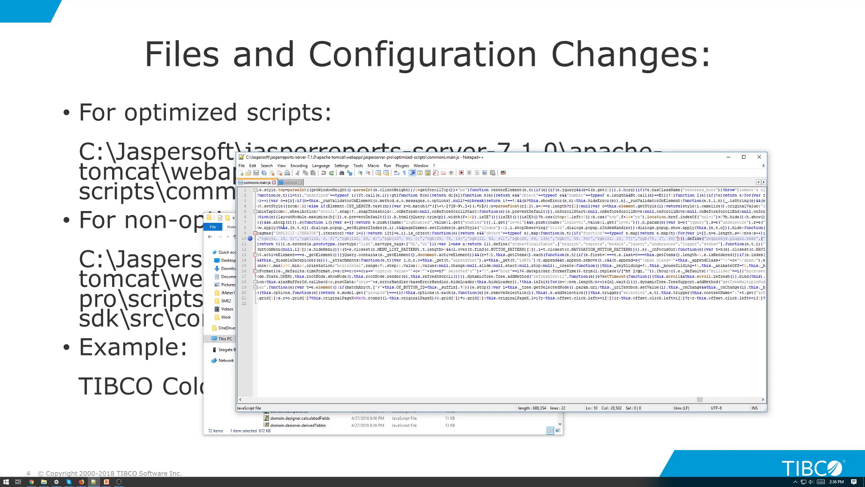
# Step: Close the file browser and move the editor to uncover the slide's TIBCO colour example
pyautogui.click(214, 250)
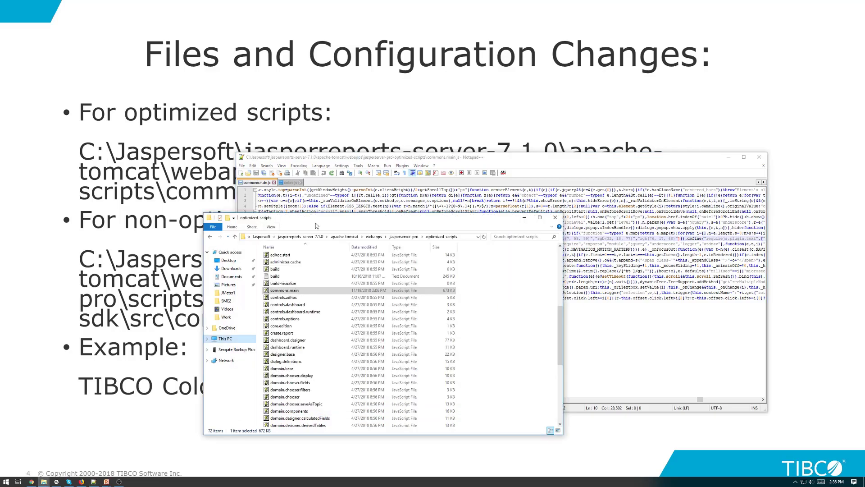
pyautogui.click(526, 218)
pyautogui.moveTo(553, 162); pyautogui.dragTo(585, 86)
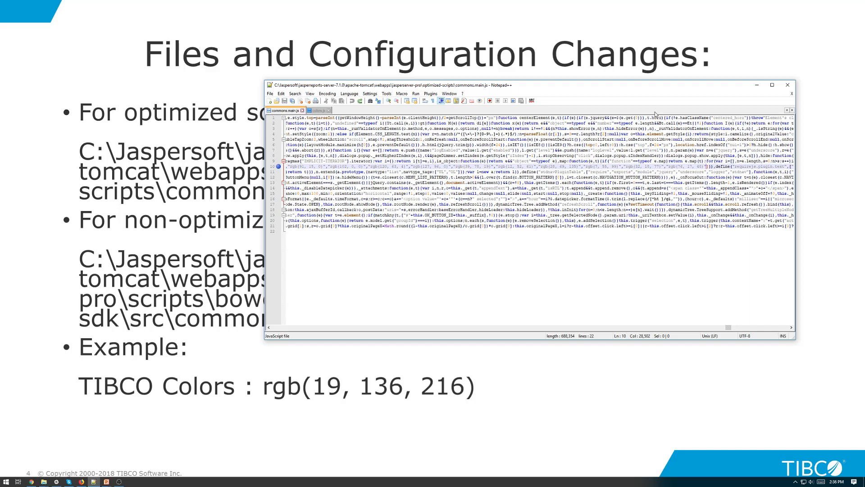
# Step: Duplicate the last colour entry rgb(76, 17, 48) after itself in commons.main.js
pyautogui.press('Delete')
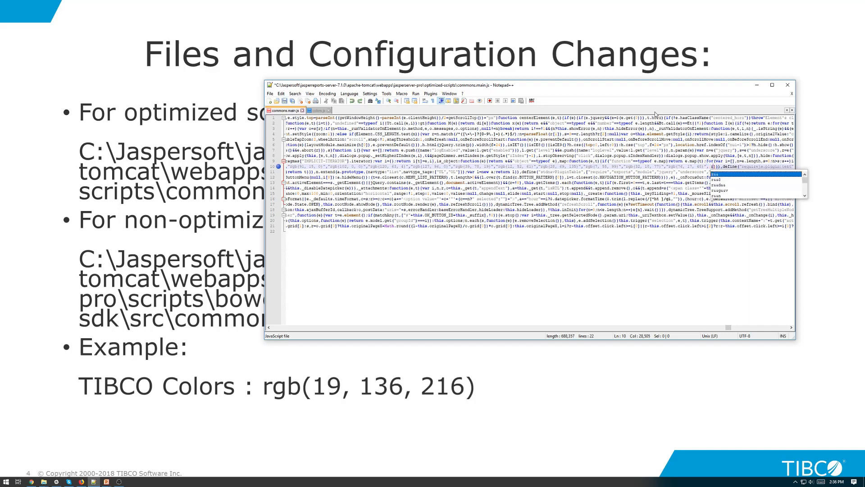
pyautogui.write('gb')
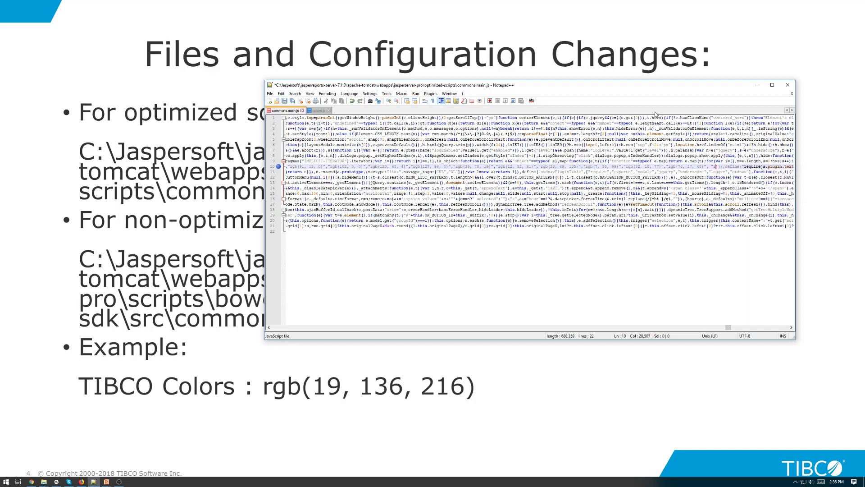
pyautogui.write('gb')
pyautogui.moveTo(667, 167); pyautogui.dragTo(709, 167)
pyautogui.doubleClick(712, 167)
pyautogui.write('"rgb(76, 17, 48)"')
# Step: Edit the duplicate into the TIBCO colour rgb(19, 136, 216) and save commons.main.js
pyautogui.doubleClick(726, 166)
pyautogui.write('1')
pyautogui.doubleClick(745, 166)
pyautogui.write('136')
pyautogui.moveTo(714, 167); pyautogui.dragTo(755, 165)
pyautogui.click(710, 167)
pyautogui.moveTo(709, 168); pyautogui.dragTo(756, 168)
pyautogui.hotkey('ctrl', 'c')
pyautogui.click(284, 102)
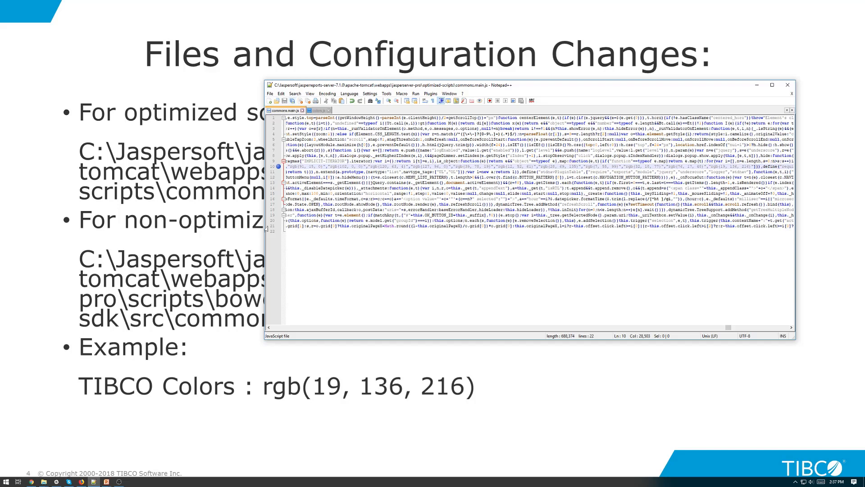
# Step: Switch to colors.js and reposition the editor window at the top of the screen
pyautogui.click(319, 110)
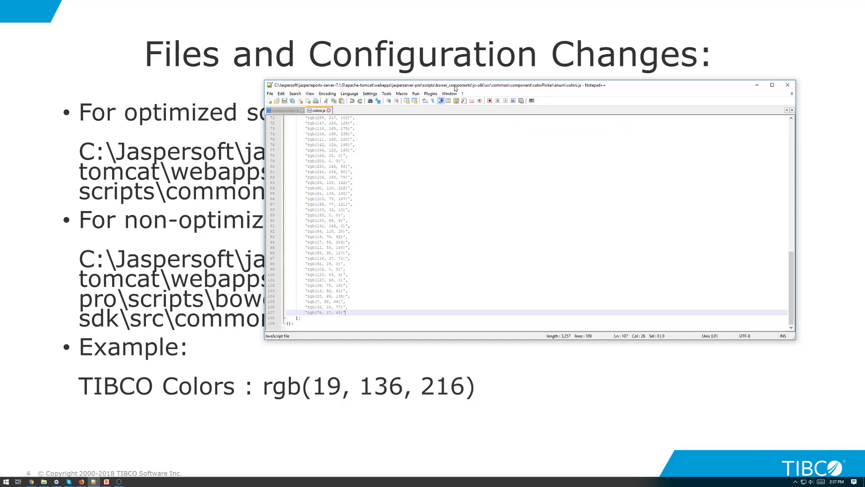
pyautogui.moveTo(455, 87); pyautogui.dragTo(434, 8)
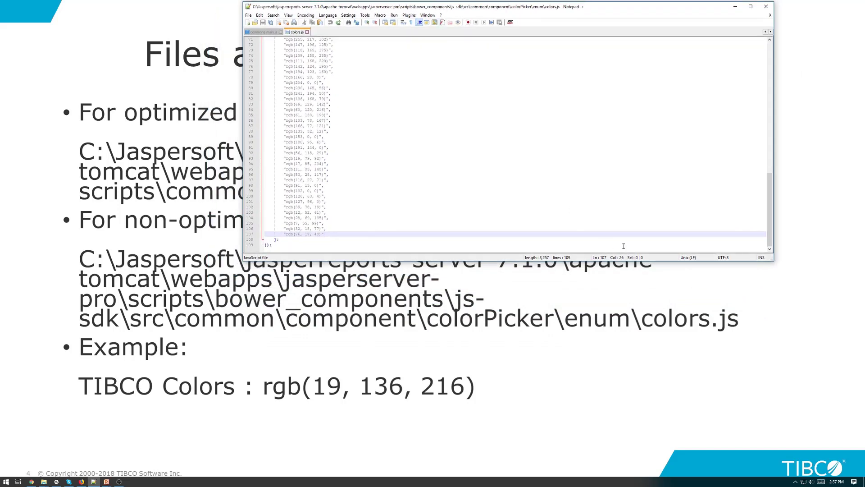
pyautogui.moveTo(772, 262); pyautogui.dragTo(731, 238)
pyautogui.moveTo(583, 9); pyautogui.dragTo(588, 9)
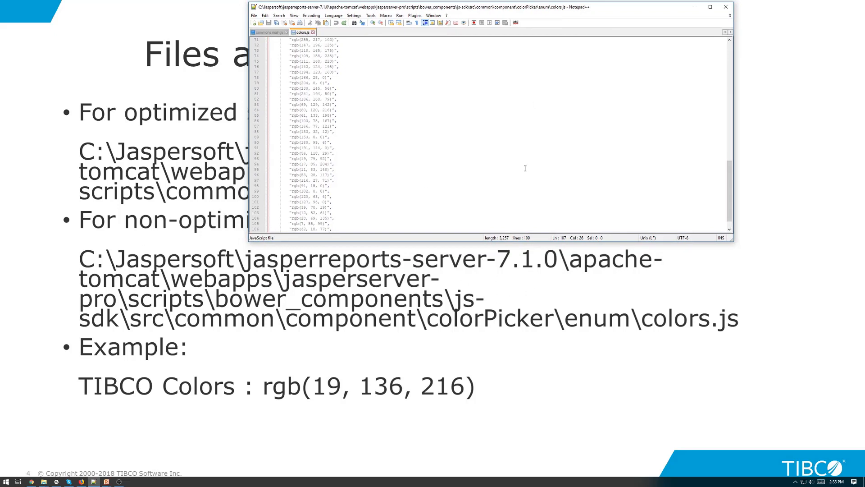
pyautogui.scroll(-3, 525, 169)
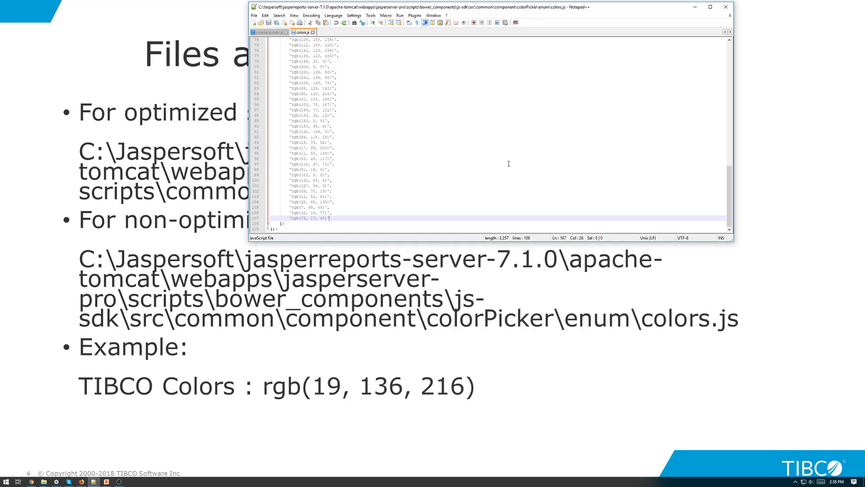
# Step: Append a quoted rgb(19, 136, 216) entry to the end of the colors.js palette list and save
pyautogui.press('Return')
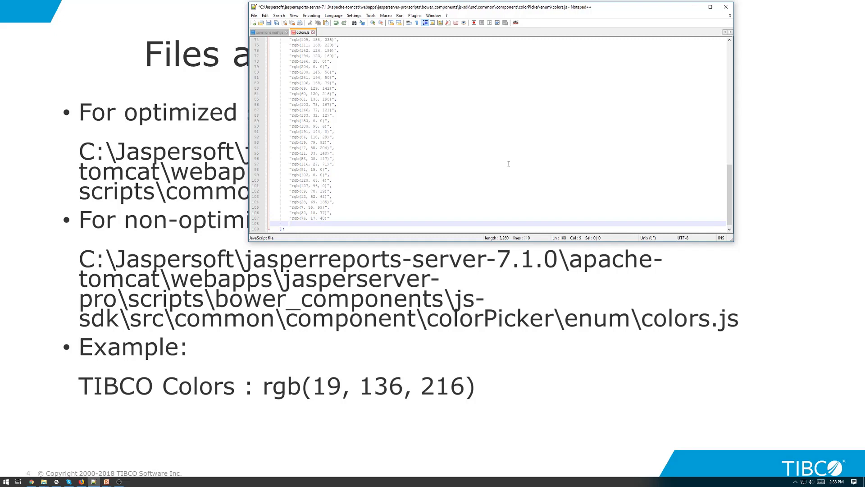
pyautogui.hotkey('ctrl', 'v')
pyautogui.write('"')
pyautogui.write('"')
pyautogui.press('Up')
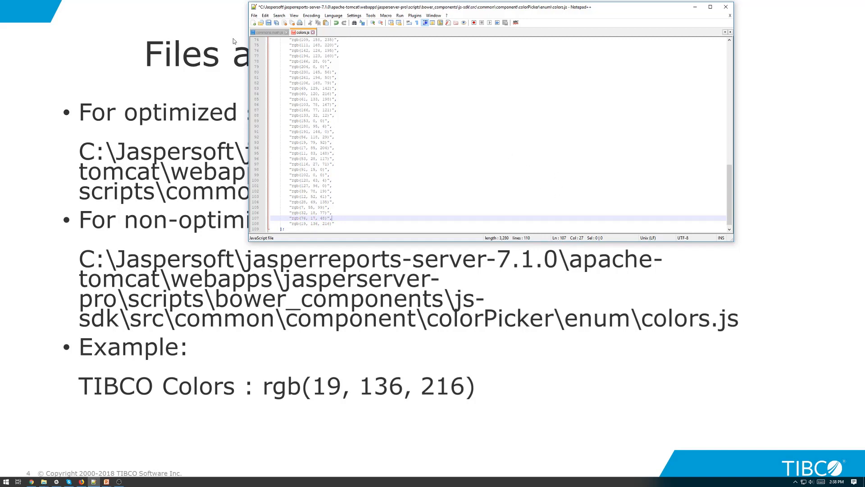
pyautogui.click(261, 22)
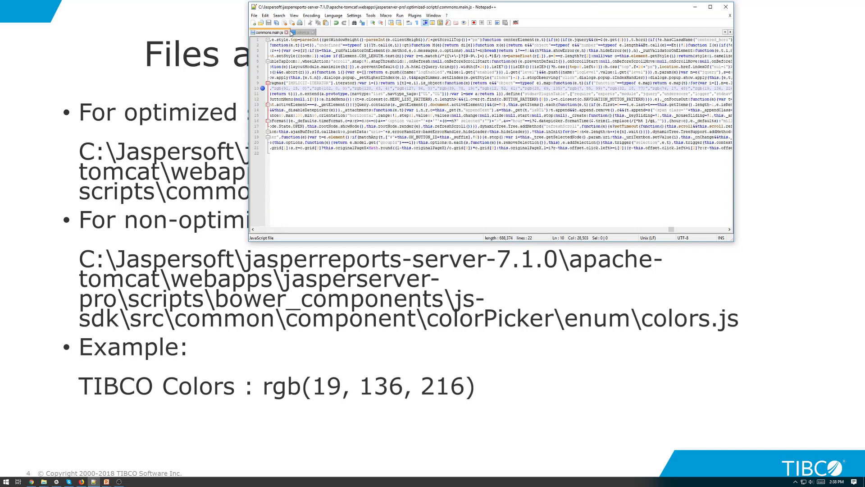
# Step: Return to colors.js and select the new TIBCO blue entry on line 108 for review
pyautogui.click(298, 33)
pyautogui.click(271, 33)
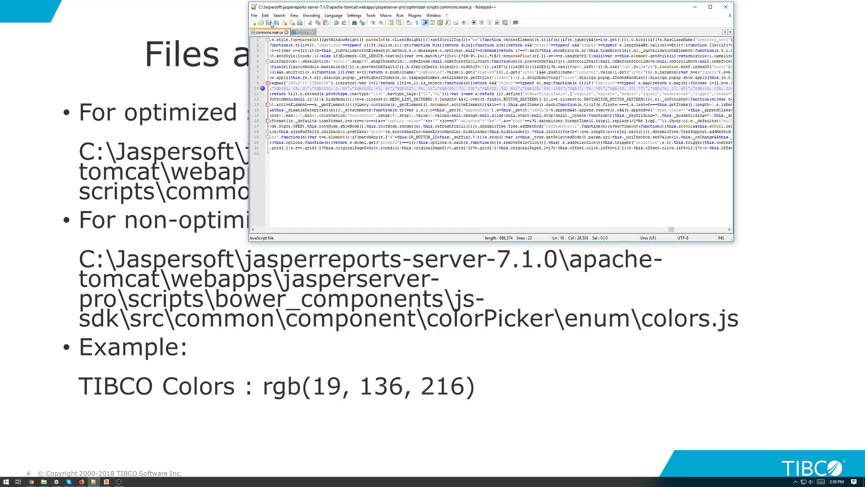
pyautogui.click(303, 32)
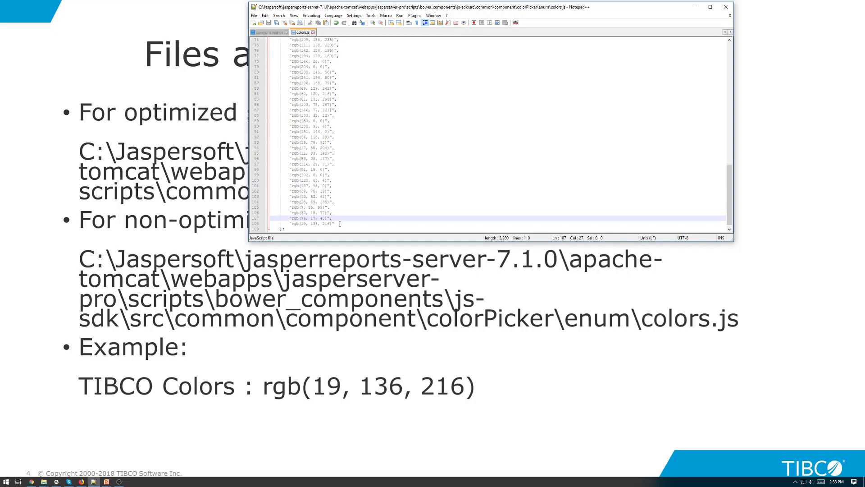
pyautogui.moveTo(338, 223); pyautogui.dragTo(292, 224)
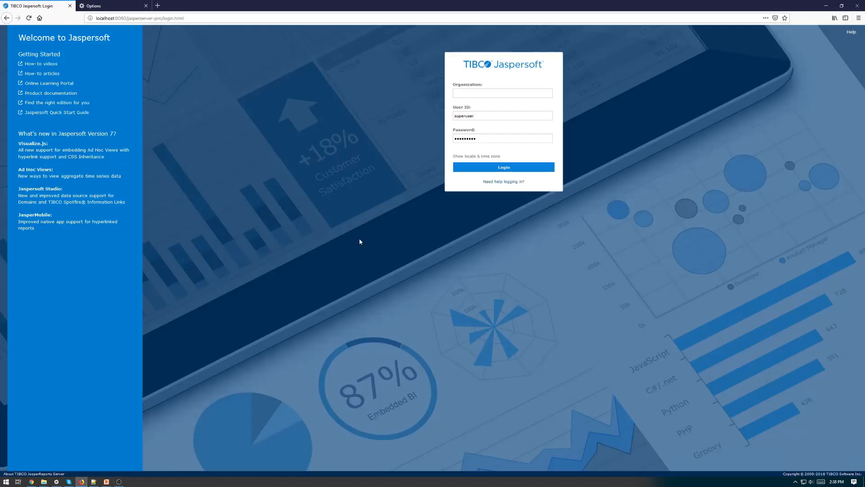
pyautogui.click(490, 168)
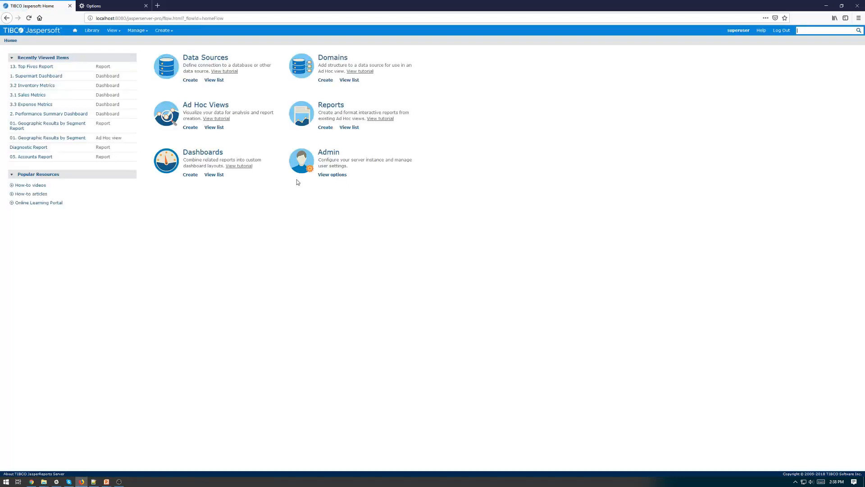
pyautogui.click(214, 174)
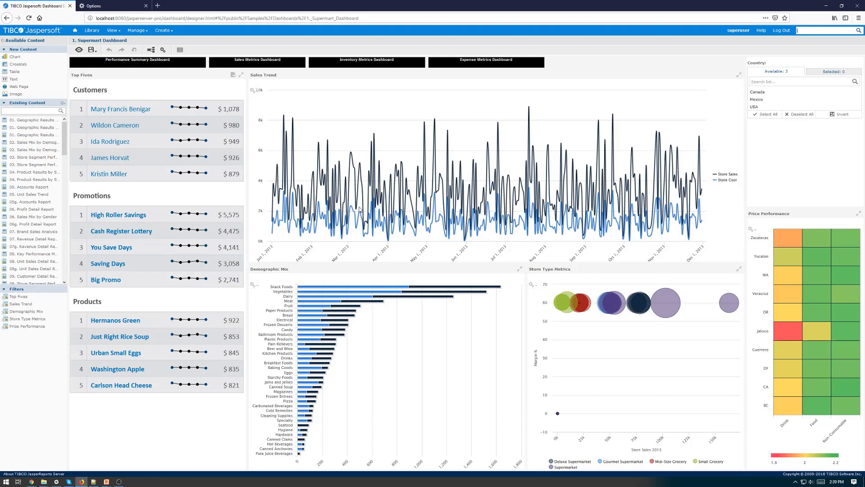
pyautogui.click(163, 50)
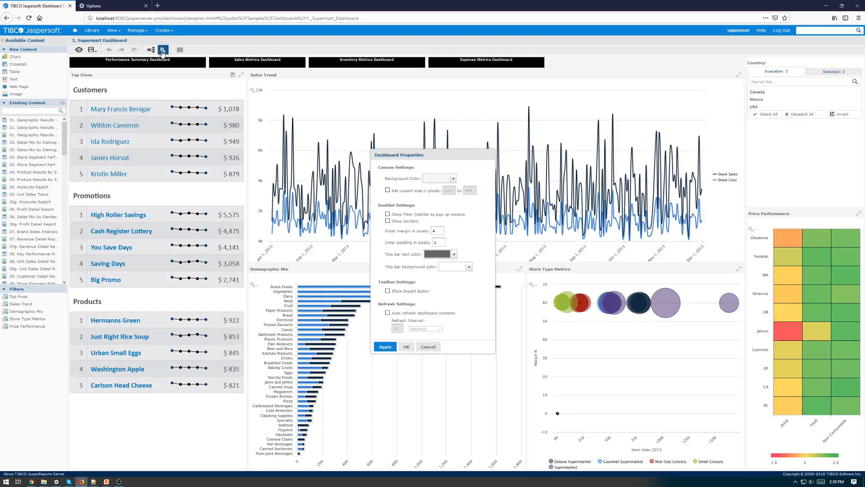
pyautogui.click(454, 179)
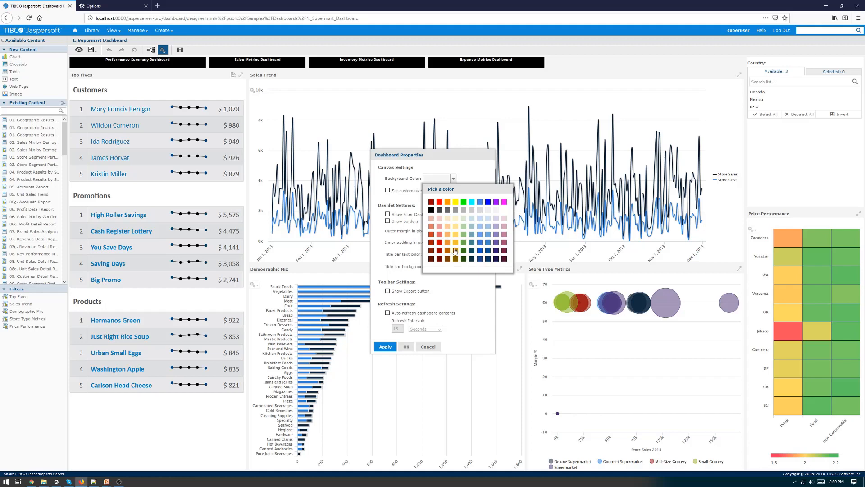
pyautogui.click(432, 347)
pyautogui.click(781, 31)
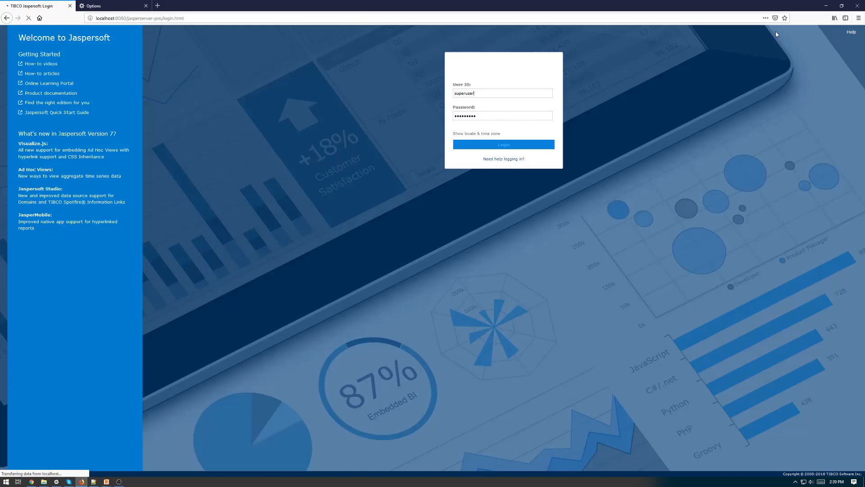
# Step: Clear Firefox's cookies and cached web content from the options page
pyautogui.click(113, 6)
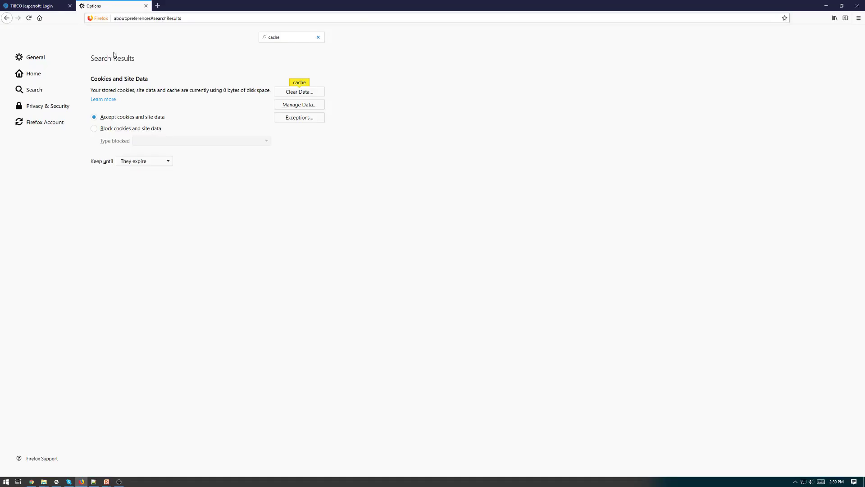
pyautogui.click(299, 92)
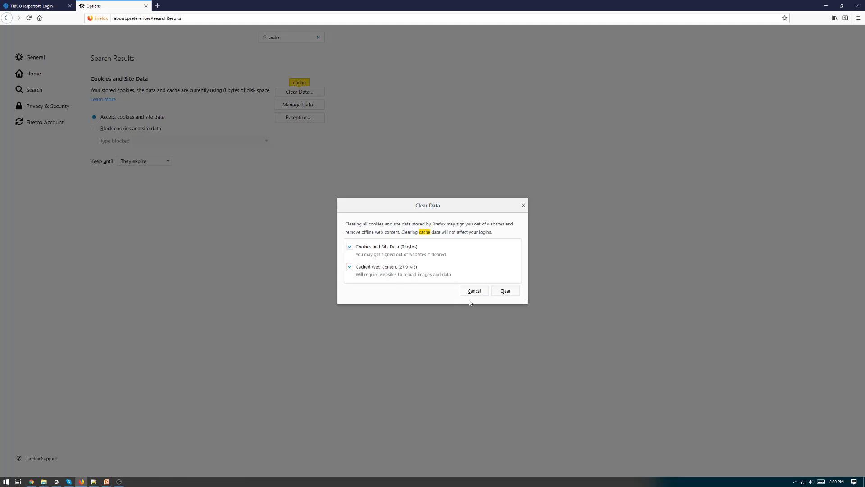
pyautogui.click(506, 292)
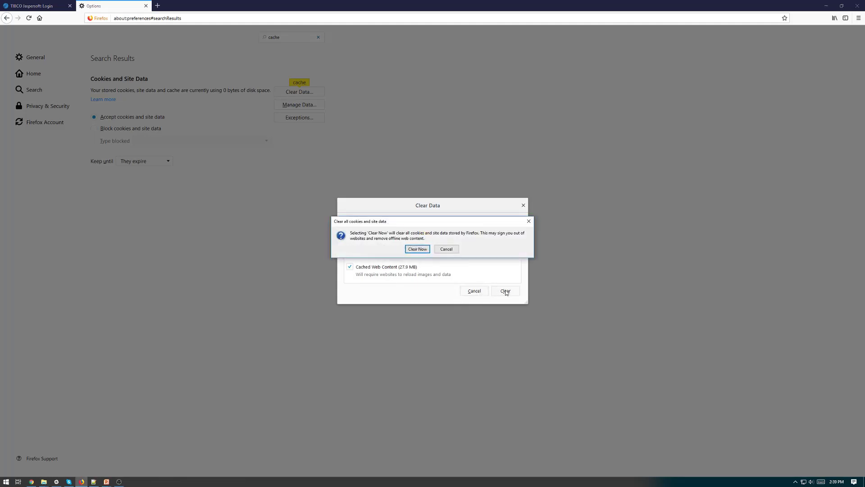
pyautogui.click(417, 250)
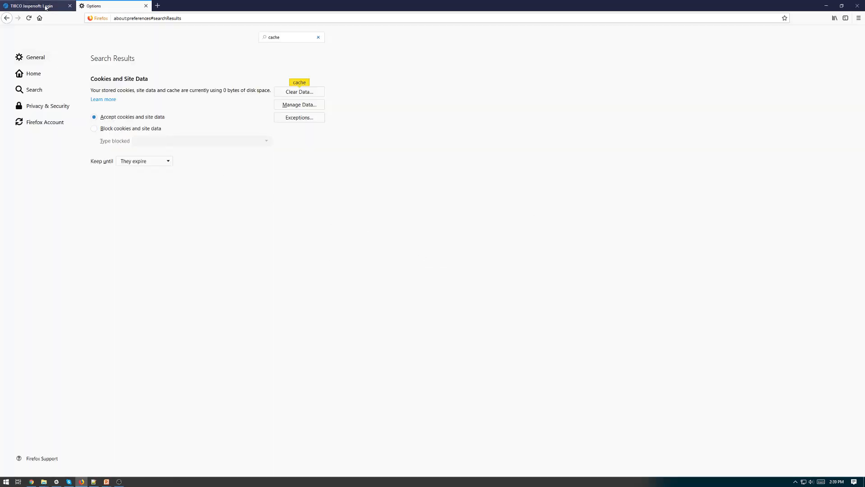
# Step: Sign back in to JasperReports Server and open Supermart Dashboard in the designer
pyautogui.click(31, 5)
pyautogui.click(504, 167)
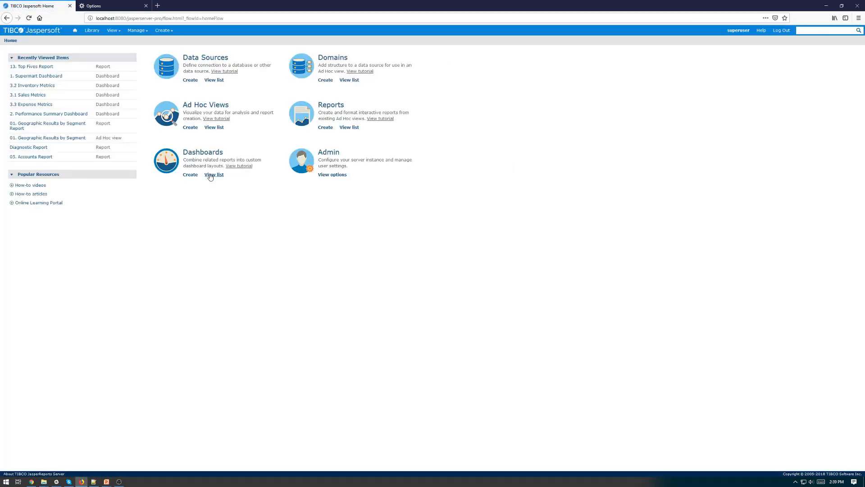
pyautogui.click(214, 175)
pyautogui.rightClick(145, 68)
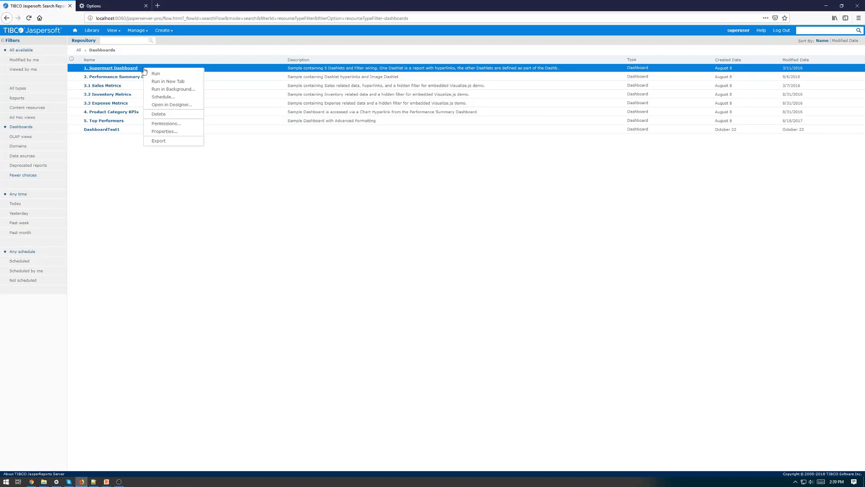
pyautogui.click(170, 106)
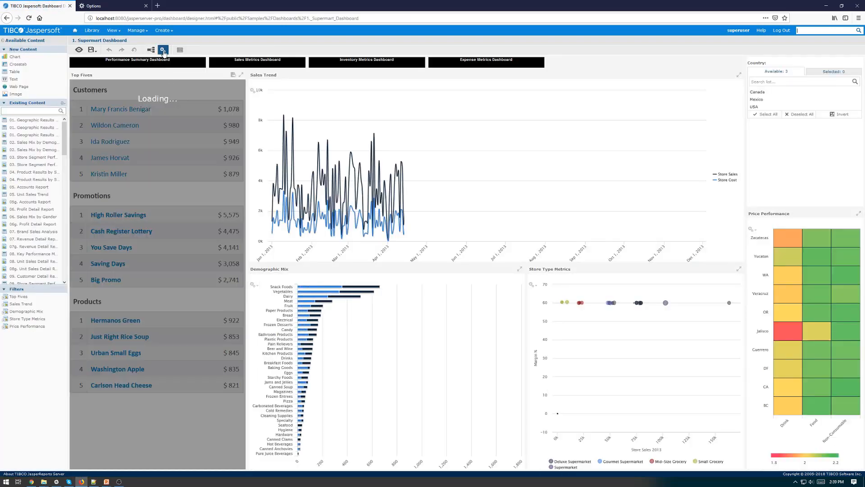
# Step: In Dashboard Properties, set the canvas background colour to the new TIBCO blue swatch and apply it
pyautogui.click(162, 50)
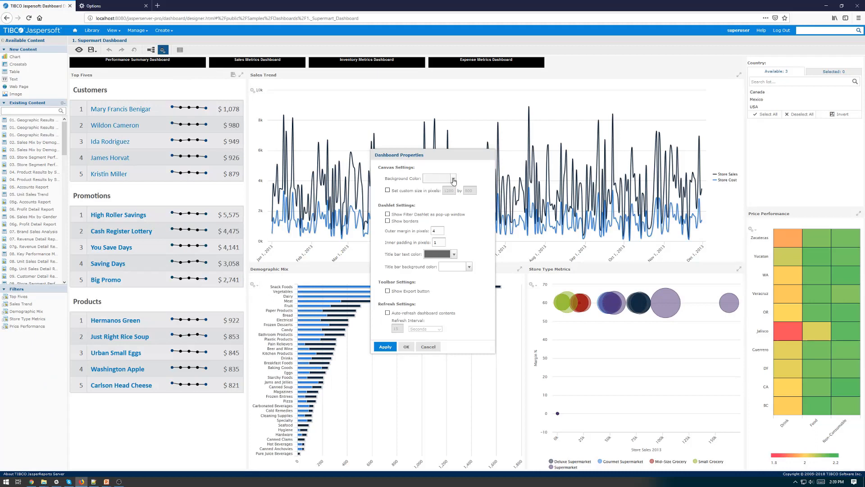
pyautogui.click(454, 179)
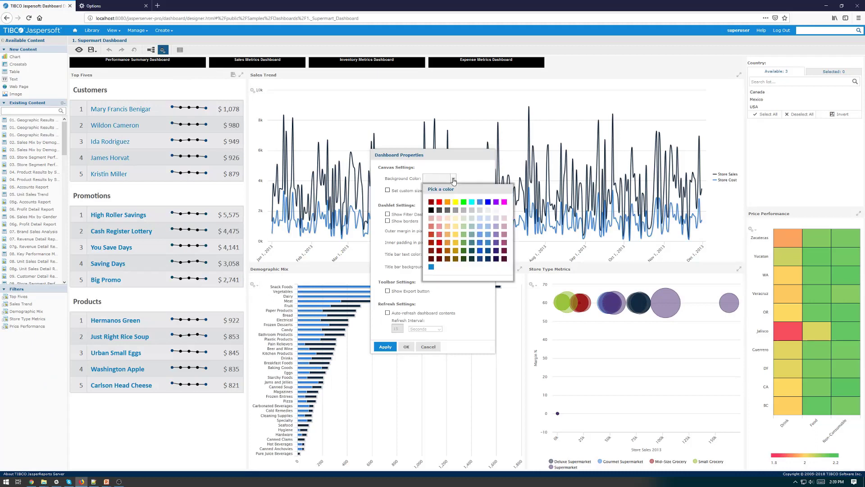
pyautogui.click(432, 269)
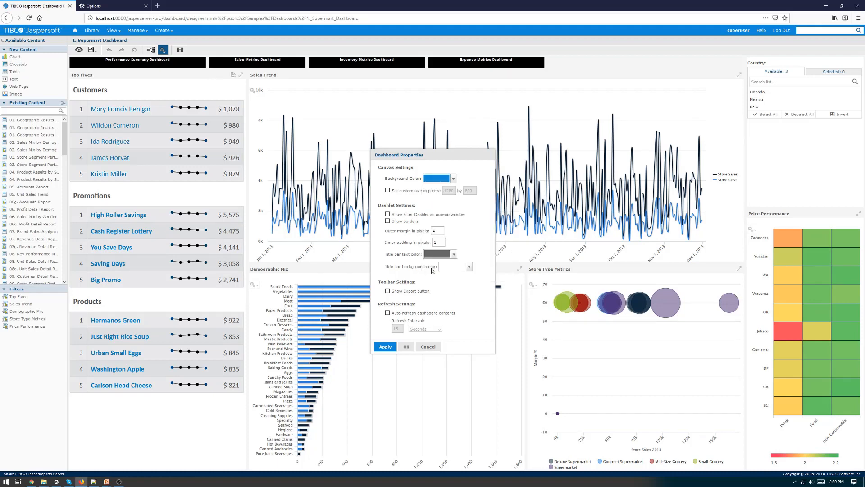
pyautogui.click(385, 346)
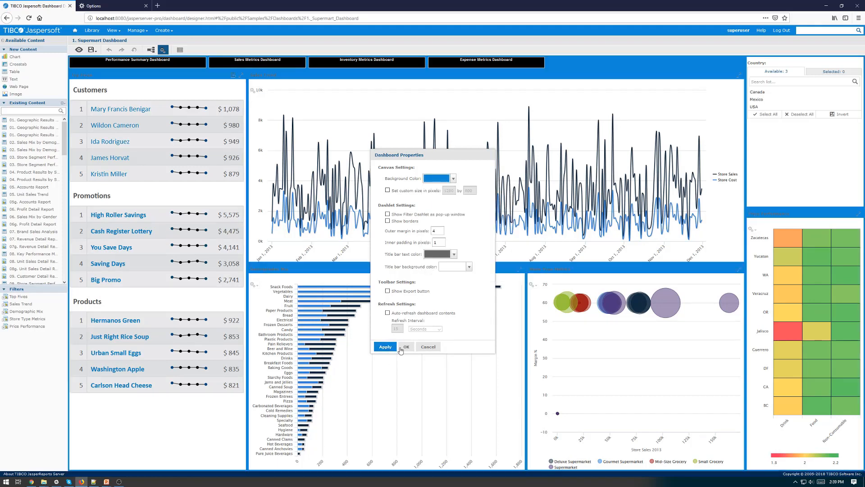
pyautogui.click(407, 347)
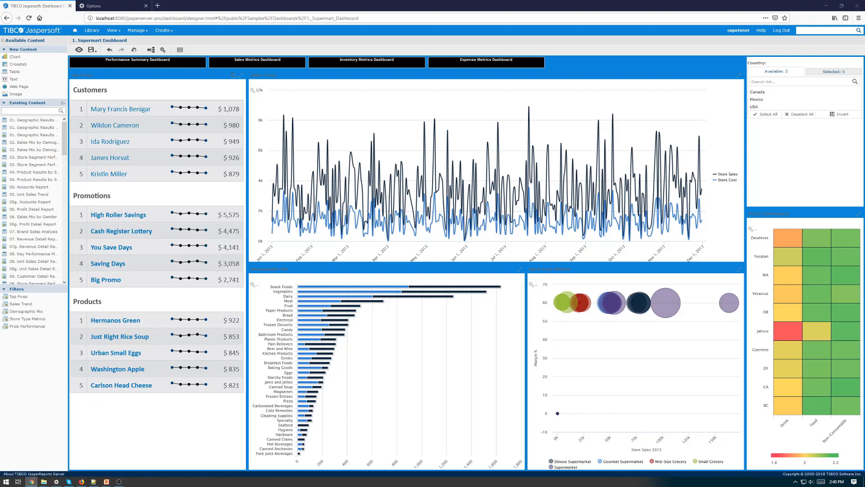
# Step: Bring up the presentation slide about the file changes
pyautogui.click(106, 482)
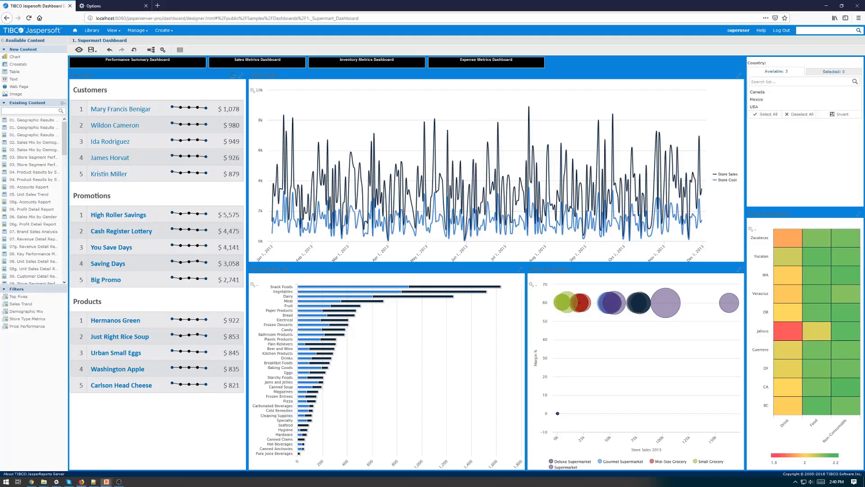
# Step: Log out of JasperReports Server, leaving the unsaved dashboard, and return to commons.main.js in Notepad++
pyautogui.click(778, 30)
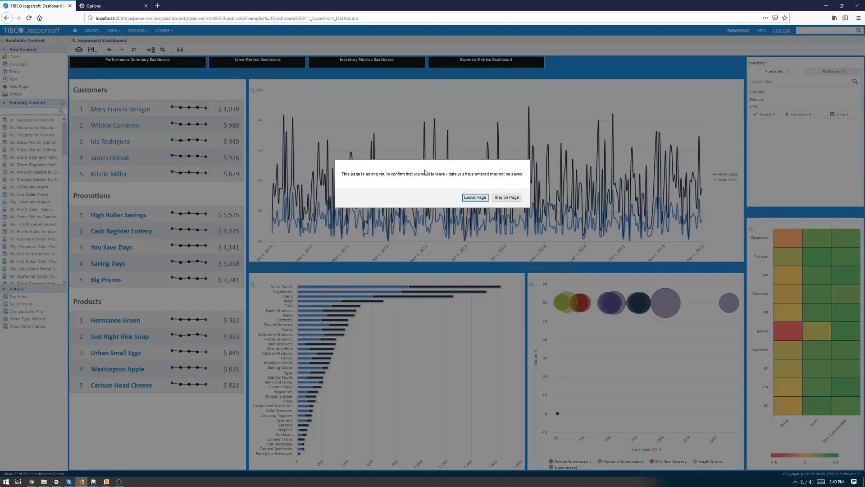
pyautogui.click(473, 197)
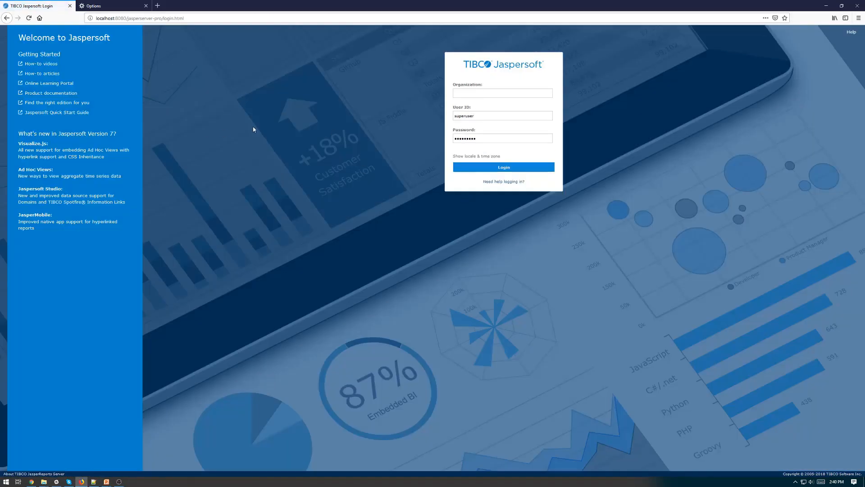
pyautogui.click(94, 6)
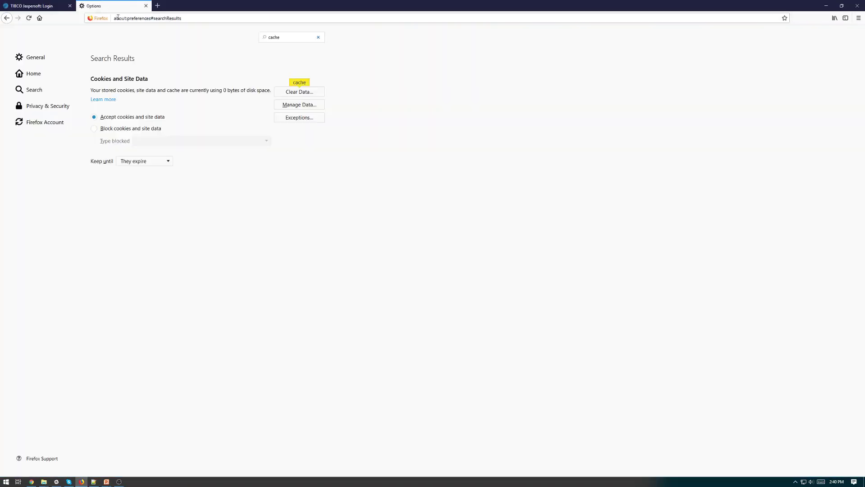
pyautogui.click(34, 6)
pyautogui.click(82, 482)
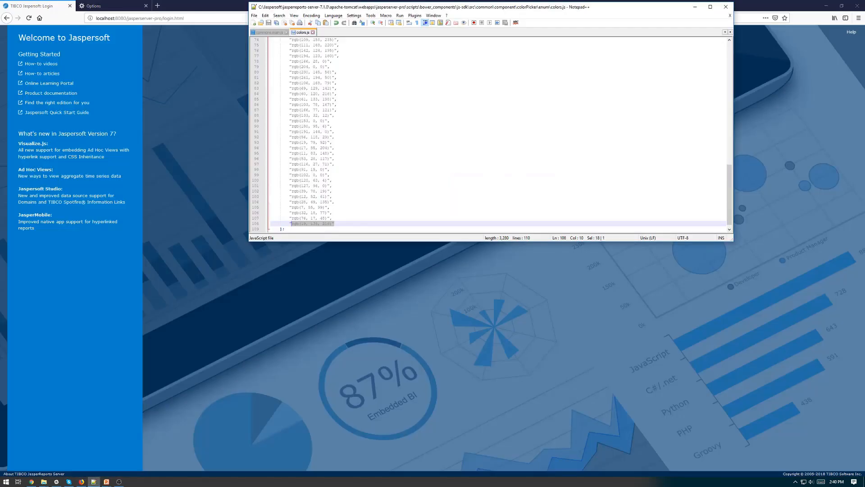
pyautogui.click(270, 33)
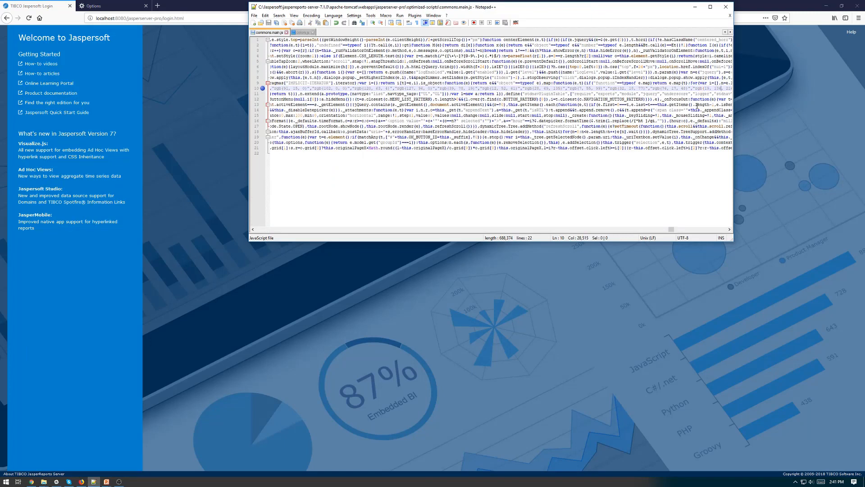
# Step: Select one rgb colour value within the minified colour list on line 10
pyautogui.press('Right')
pyautogui.press('Right')
pyautogui.press('Right')
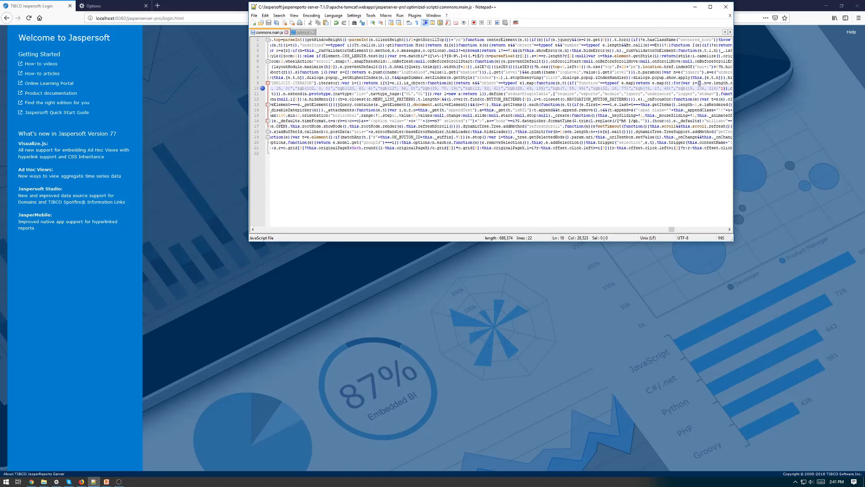
pyautogui.moveTo(723, 88); pyautogui.dragTo(676, 88)
pyautogui.click(722, 89)
pyautogui.hscroll(3, 741, 106)
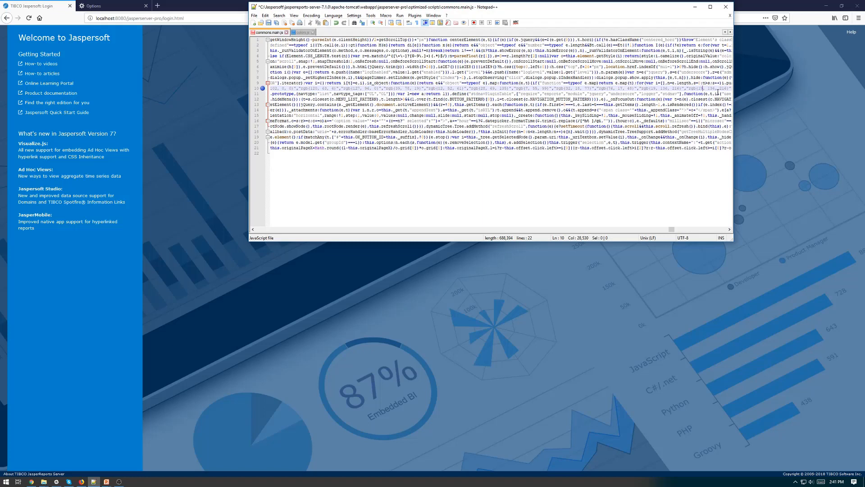
pyautogui.moveTo(706, 89); pyautogui.dragTo(717, 88)
pyautogui.moveTo(711, 88); pyautogui.dragTo(717, 89)
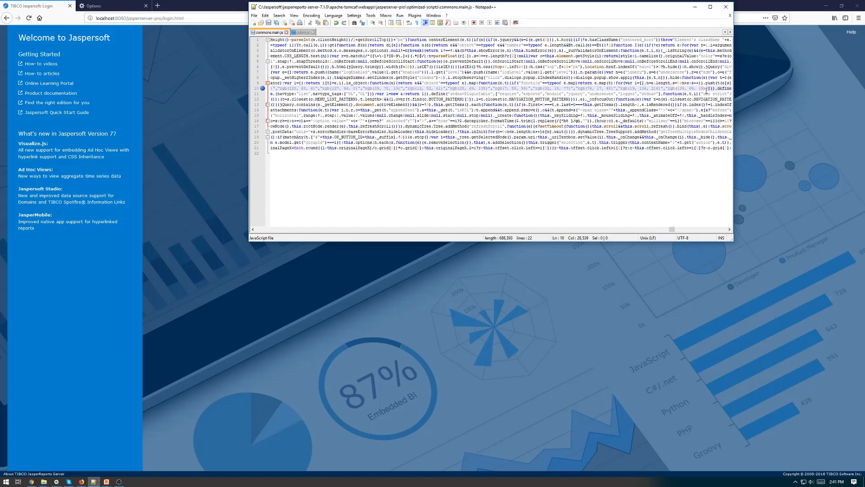
pyautogui.hotkey('shift', 'Left')
pyautogui.hotkey('shift', 'Left')
pyautogui.hotkey('shift', 'Left')
# Step: Paste the copied rgb value as a new quoted entry on the last line of the colors.js palette list
pyautogui.click(302, 33)
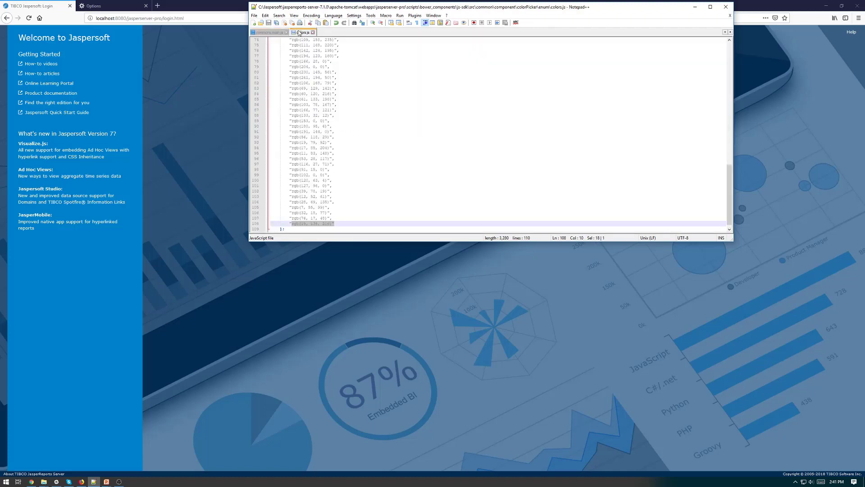
pyautogui.click(357, 226)
pyautogui.write(',')
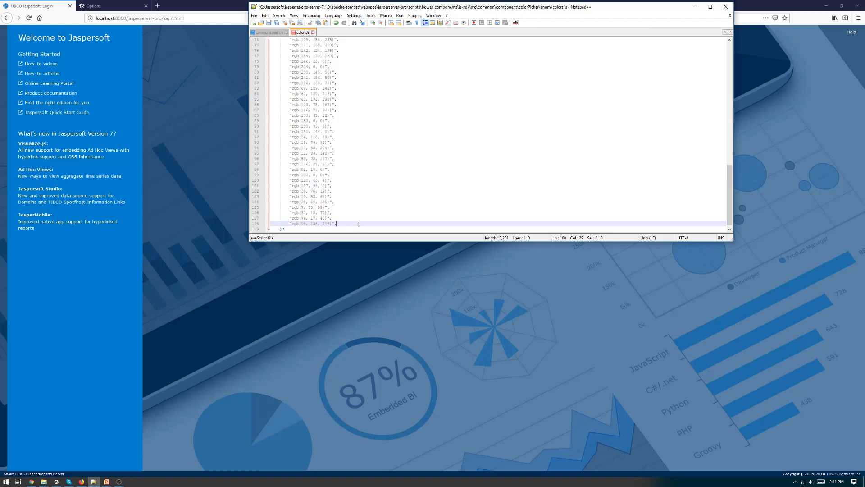
pyautogui.press('Return')
pyautogui.hotkey('ctrl', 'v')
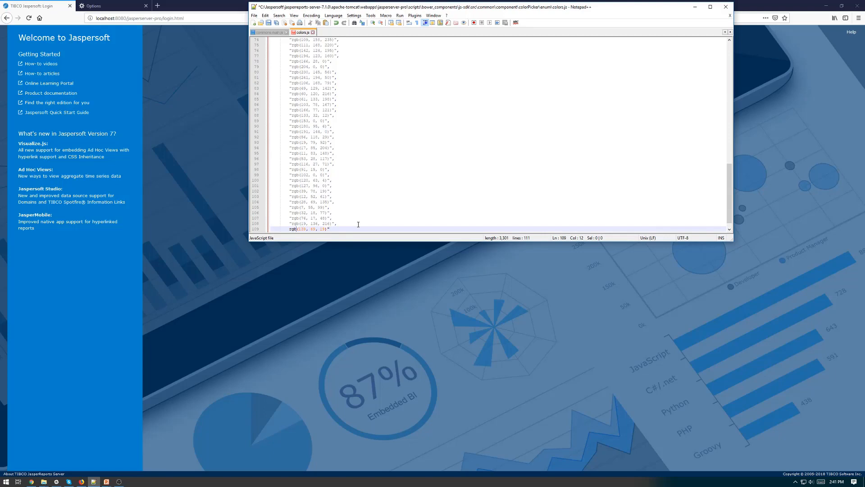
pyautogui.write('"')
pyautogui.click(271, 32)
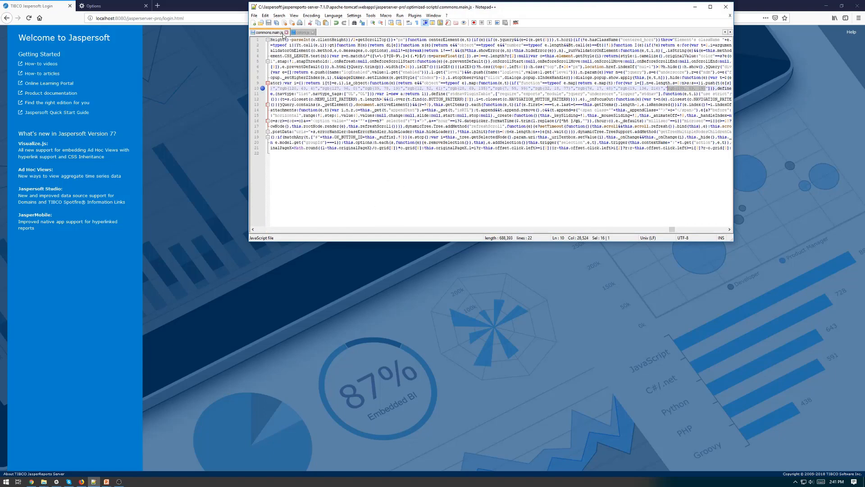
pyautogui.click(303, 33)
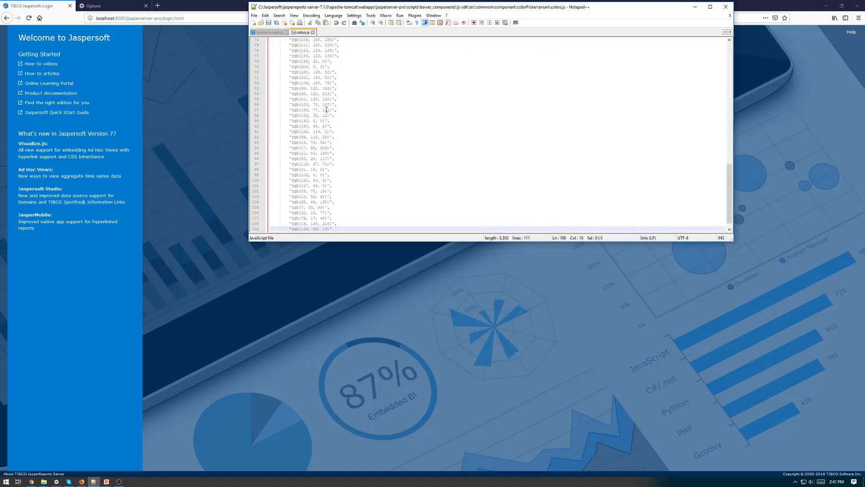
# Step: Log in to JasperReports Server and open Supermart Dashboard in the designer
pyautogui.click(243, 297)
pyautogui.click(504, 169)
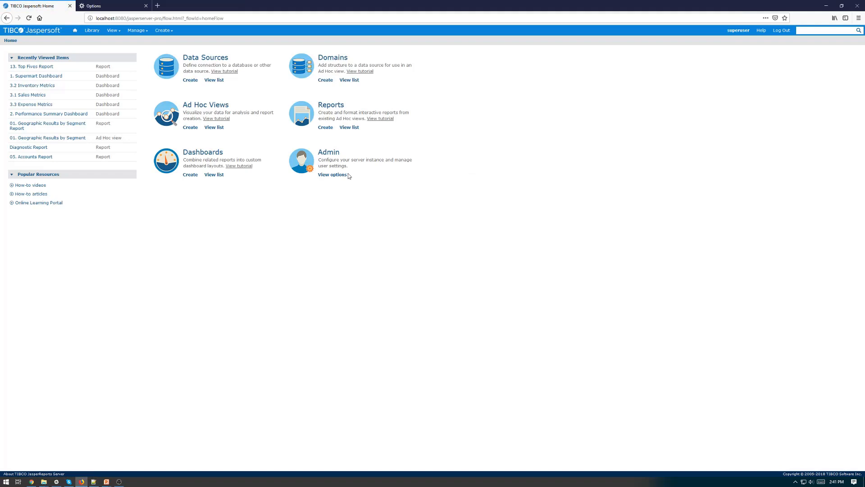
pyautogui.click(214, 174)
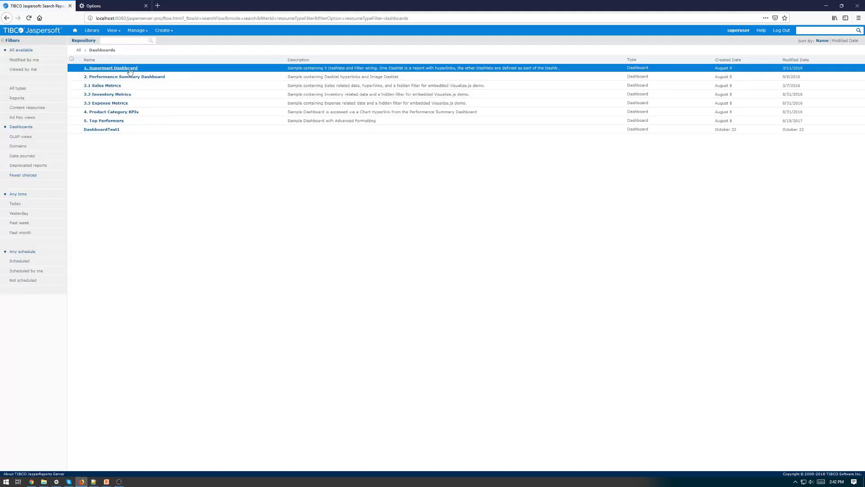
pyautogui.rightClick(130, 69)
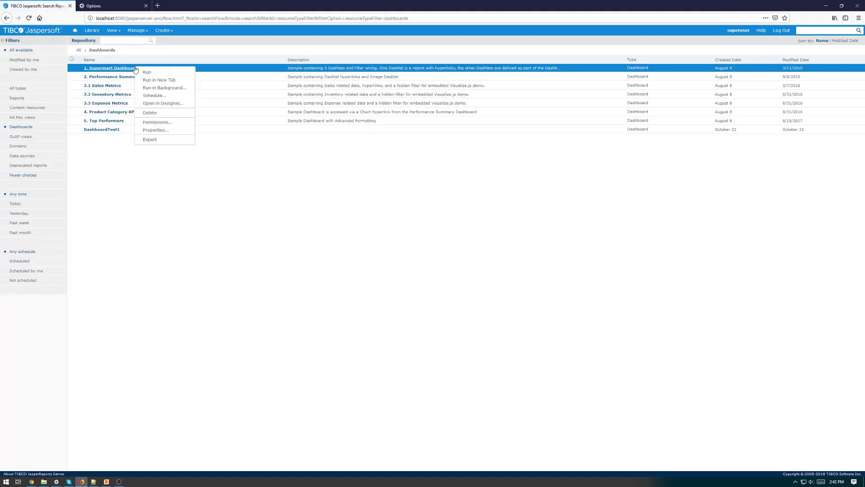
pyautogui.click(162, 103)
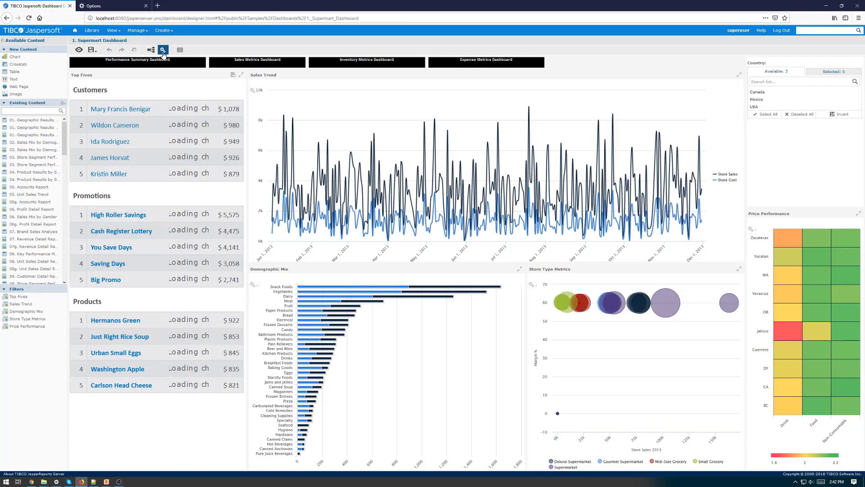
# Step: Check the canvas background colour choices in Dashboard Properties, close without changes and log out
pyautogui.click(162, 51)
pyautogui.click(454, 178)
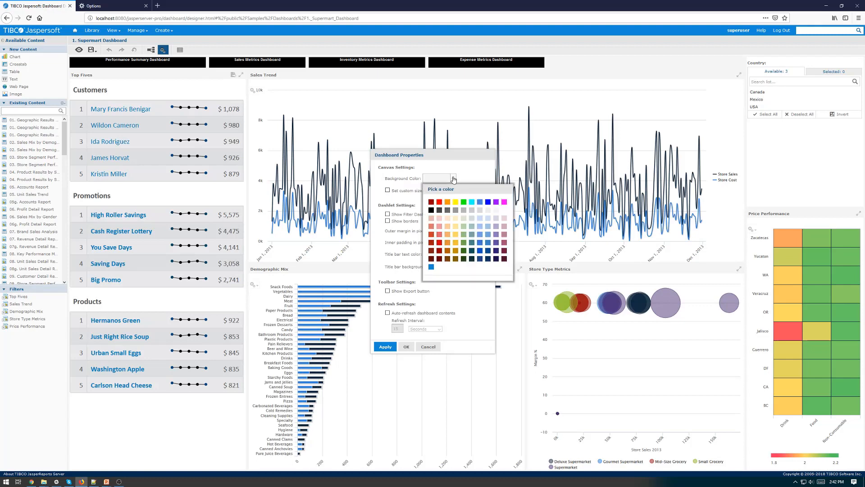
pyautogui.click(428, 346)
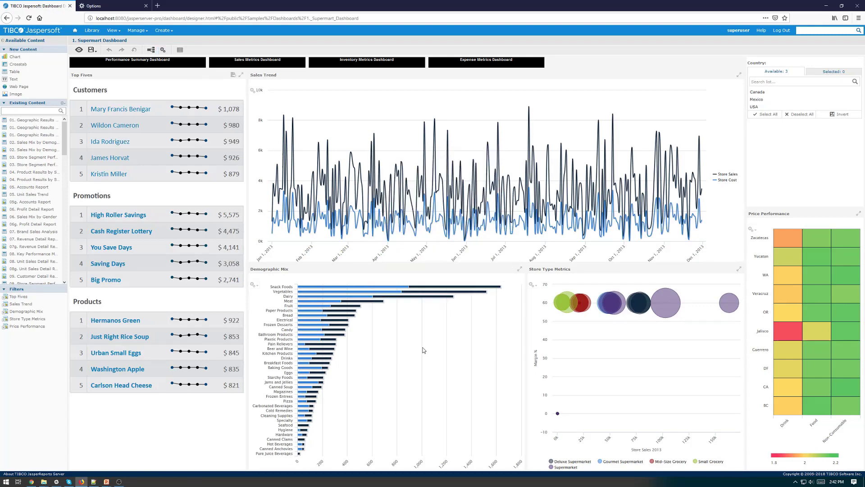
pyautogui.click(785, 31)
# Step: Clear all Firefox cookies, site data and cache, then return to the JasperReports login page
pyautogui.click(93, 5)
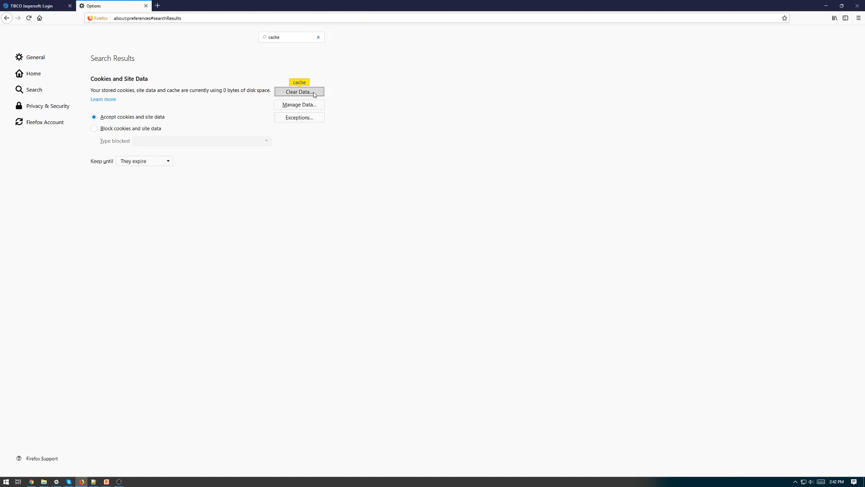
pyautogui.click(300, 92)
pyautogui.click(505, 291)
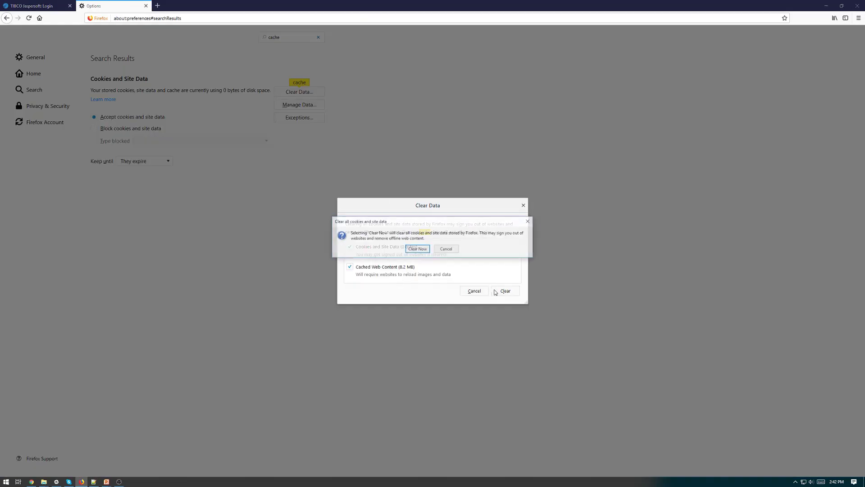
pyautogui.click(418, 250)
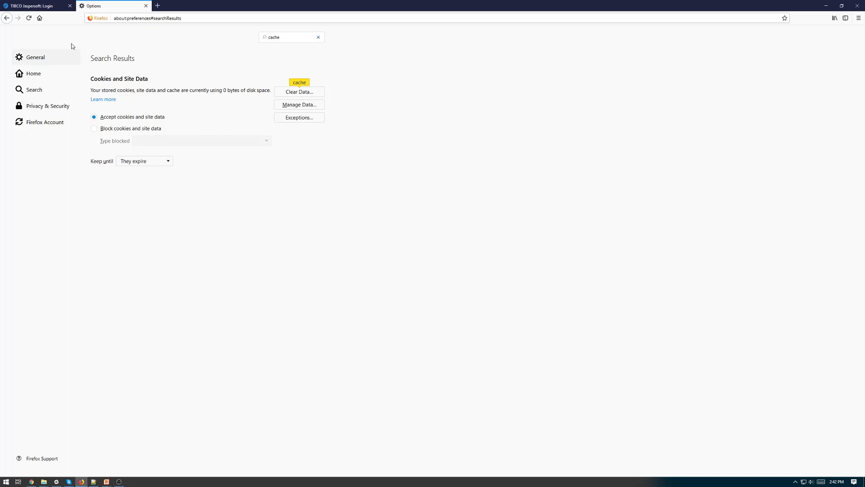
pyautogui.click(31, 5)
# Step: Log back in and reopen Supermart Dashboard in the Designer from the repository
pyautogui.click(465, 168)
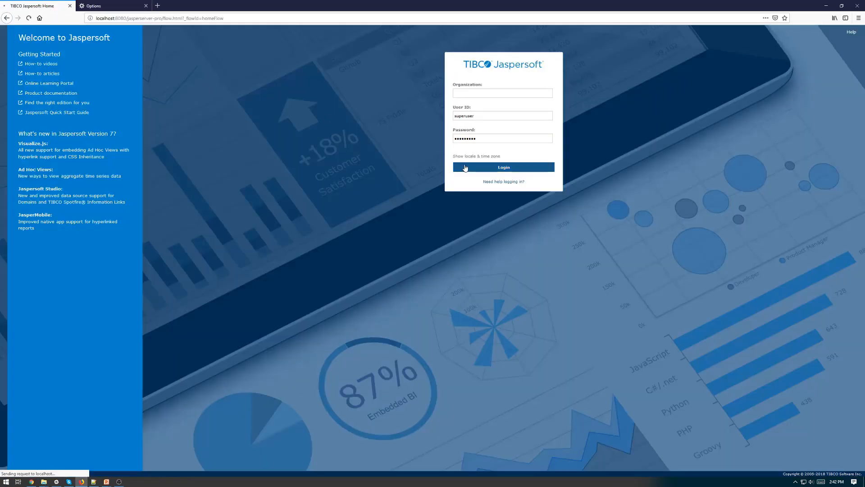
pyautogui.click(215, 177)
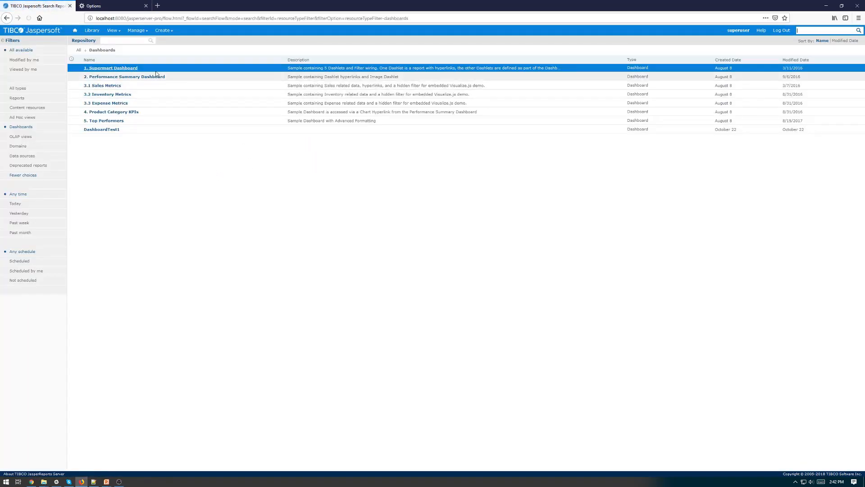
pyautogui.rightClick(155, 71)
pyautogui.click(176, 99)
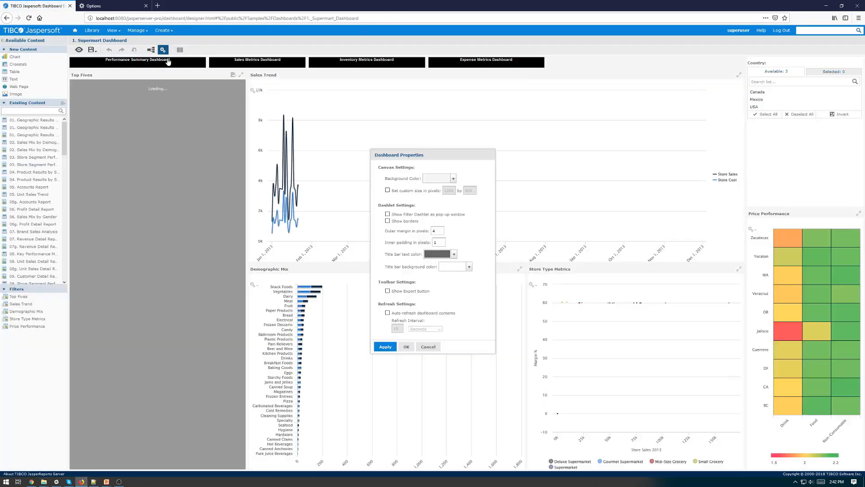
# Step: In Dashboard Properties, preview the new brown background, then set it to blue and confirm
pyautogui.click(453, 179)
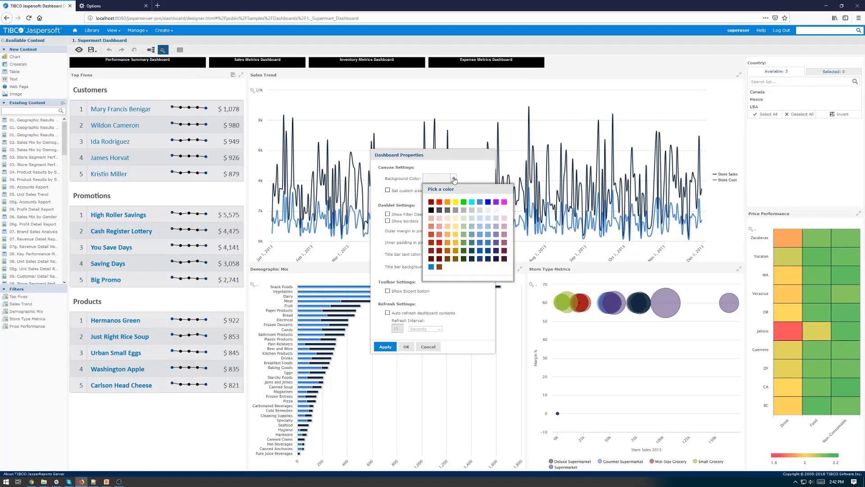
pyautogui.click(439, 266)
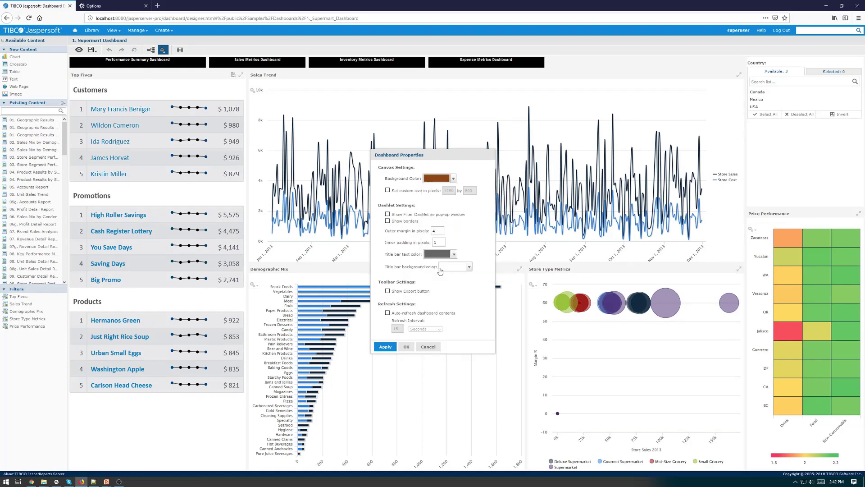
pyautogui.click(386, 347)
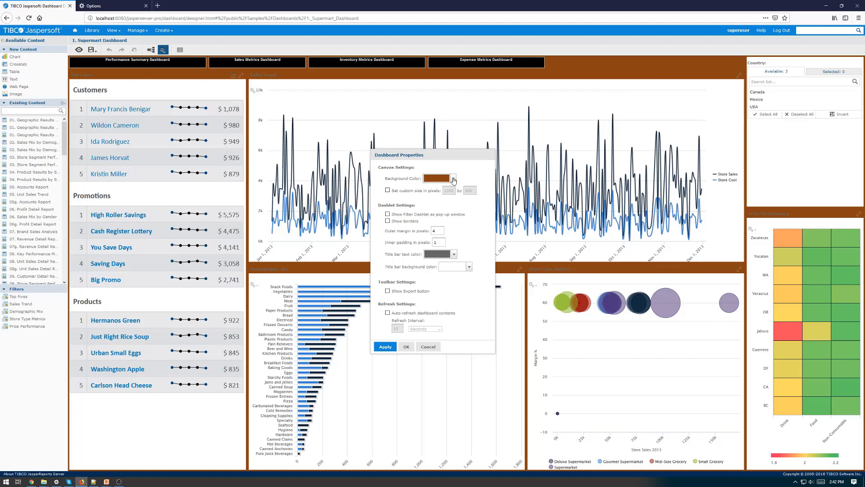
pyautogui.click(453, 179)
pyautogui.click(432, 272)
pyautogui.click(404, 347)
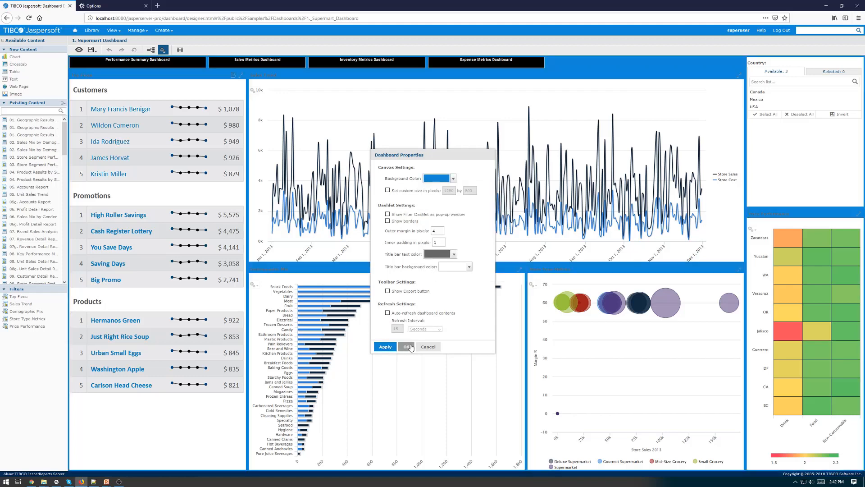